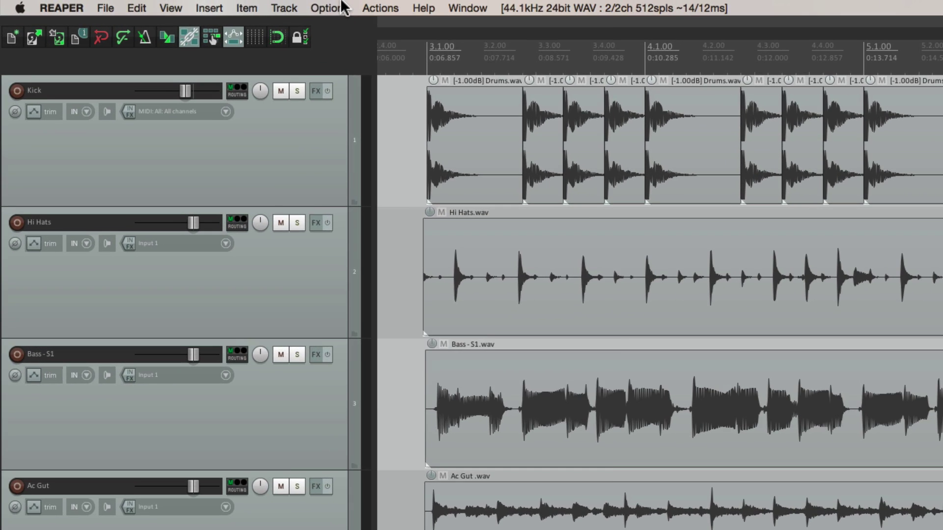
Set the peaks display mode to Show spectral peaks, colouring the Bass - S1 waveform.
{"action": "left_click", "coordinate": [229, 5]}
{"action": "mouse_move", "coordinate": [315, 343]}
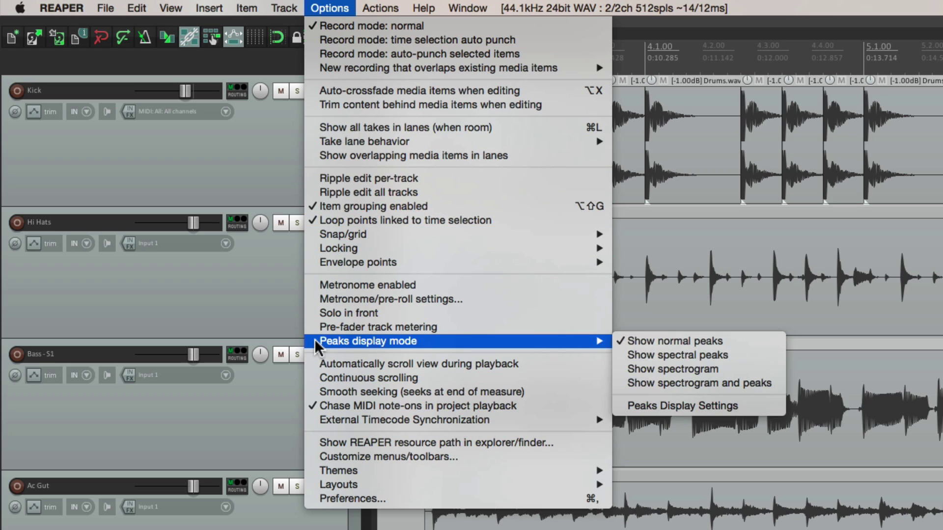
{"action": "left_click", "coordinate": [748, 363]}
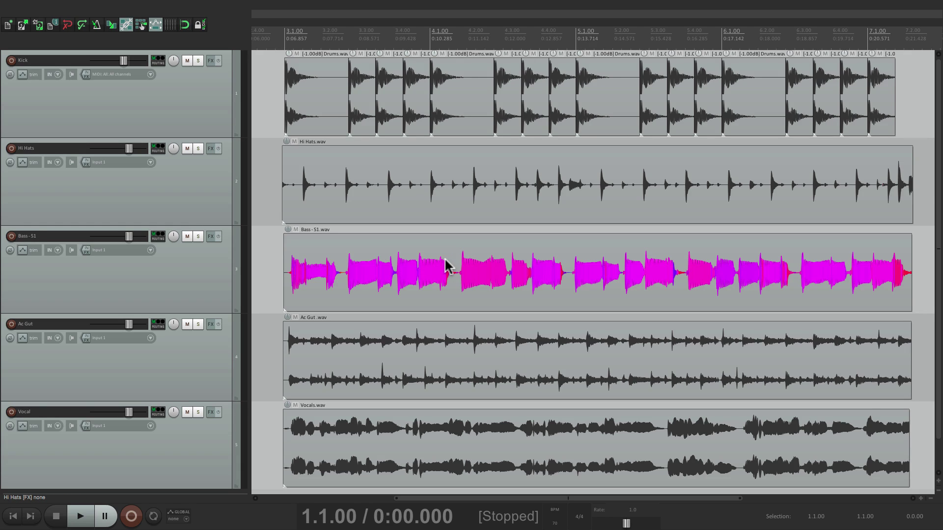
Run 'Peaks: Rebuild all peaks' from the Actions list, filtered by 'peaks'.
{"action": "key", "text": "shift+slash"}
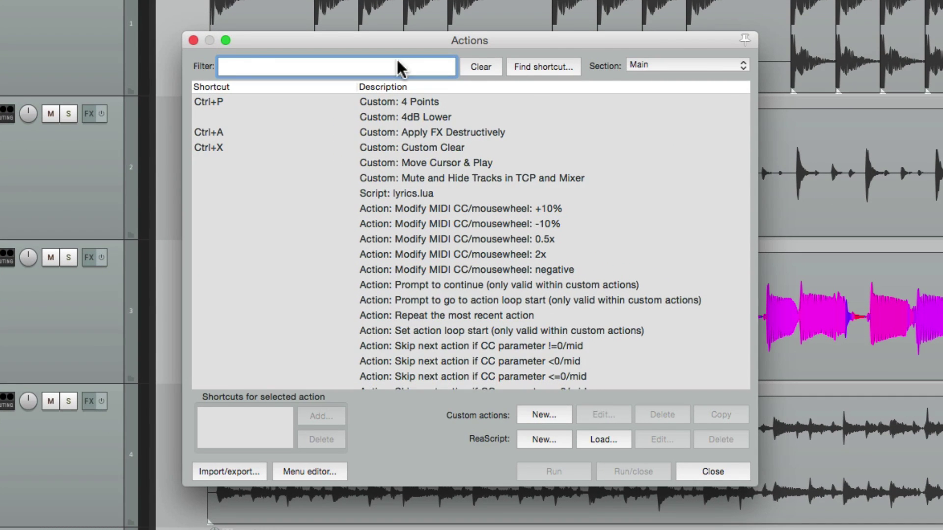
{"action": "type", "text": "peaks"}
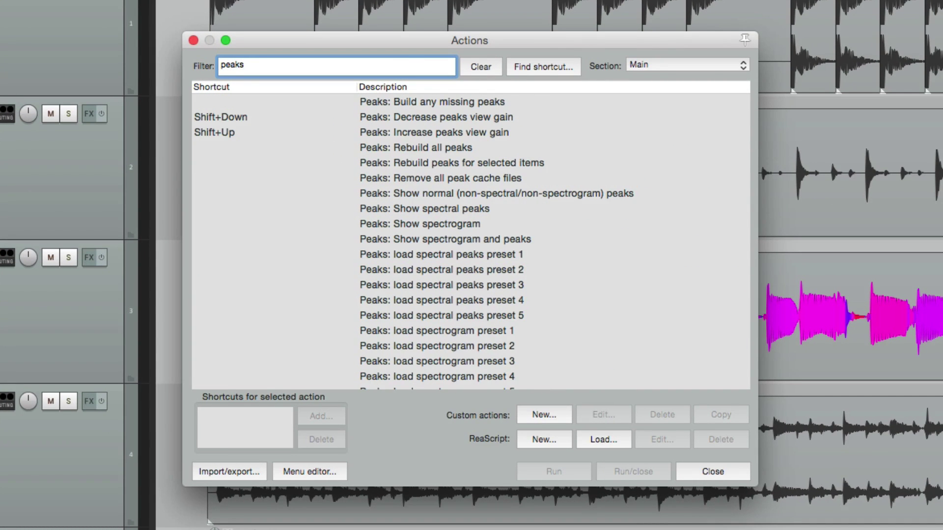
{"action": "left_click", "coordinate": [484, 142]}
{"action": "left_click", "coordinate": [560, 465]}
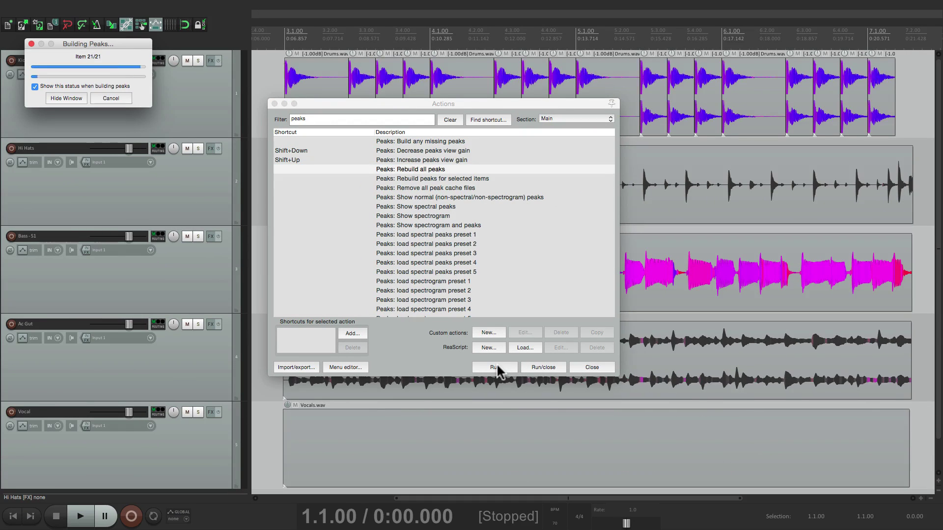
{"action": "key", "text": "Escape"}
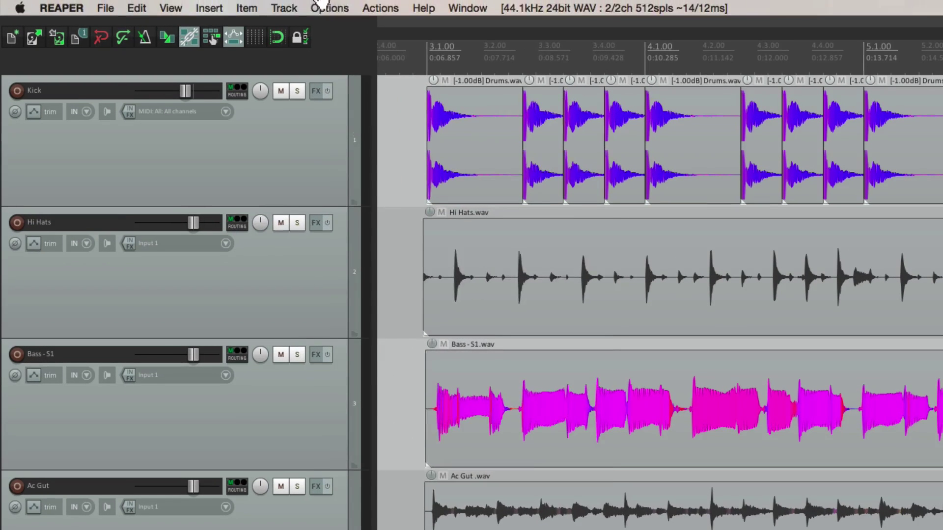
Change the peaks display mode to Show spectrogram for all five tracks.
{"action": "left_click", "coordinate": [325, 6]}
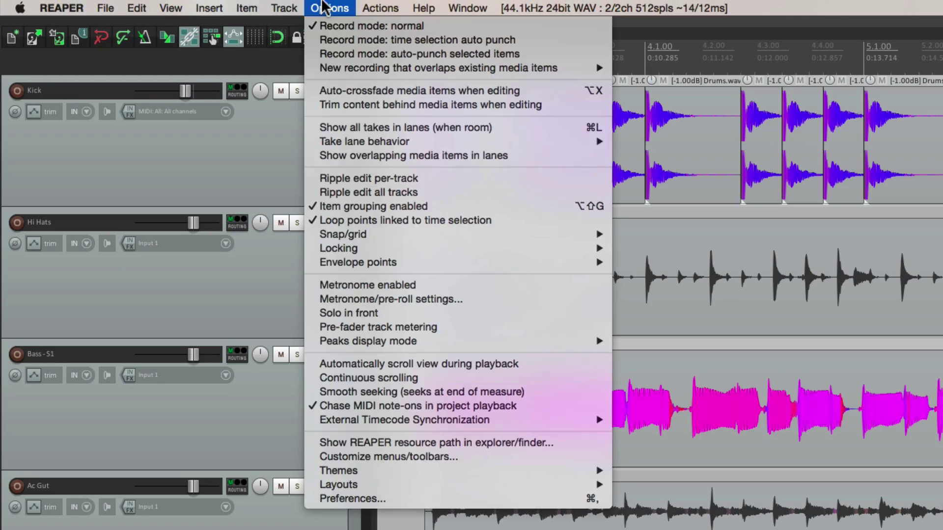
{"action": "mouse_move", "coordinate": [323, 347]}
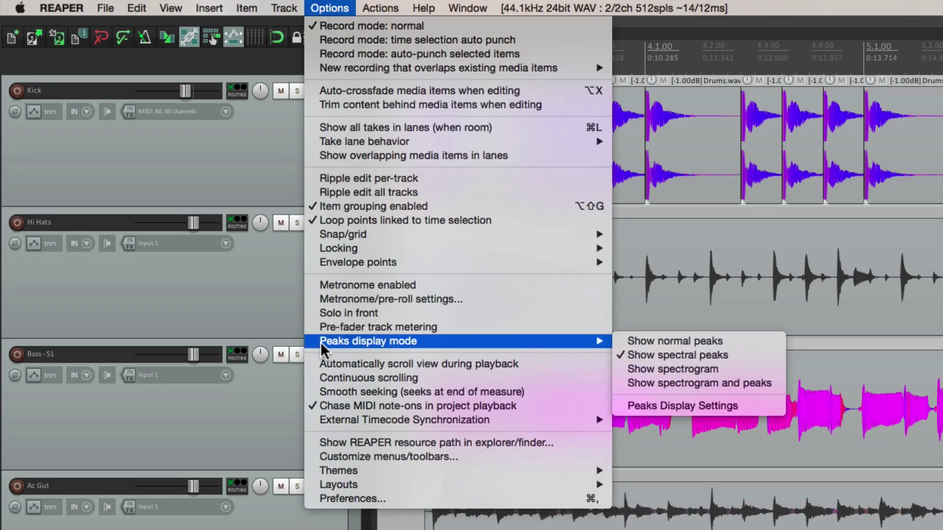
{"action": "left_click", "coordinate": [765, 369]}
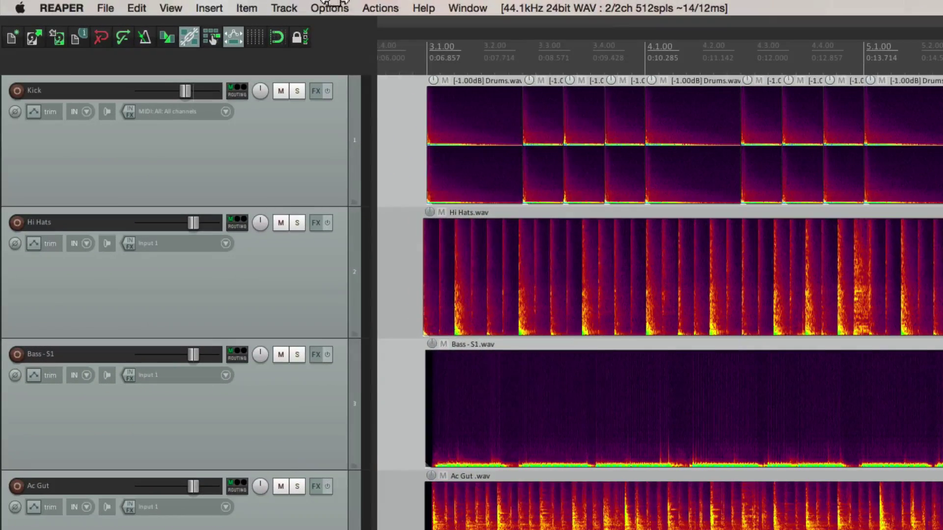
Open the Peaks Display Settings window and move it off the track controls.
{"action": "left_click", "coordinate": [227, 6]}
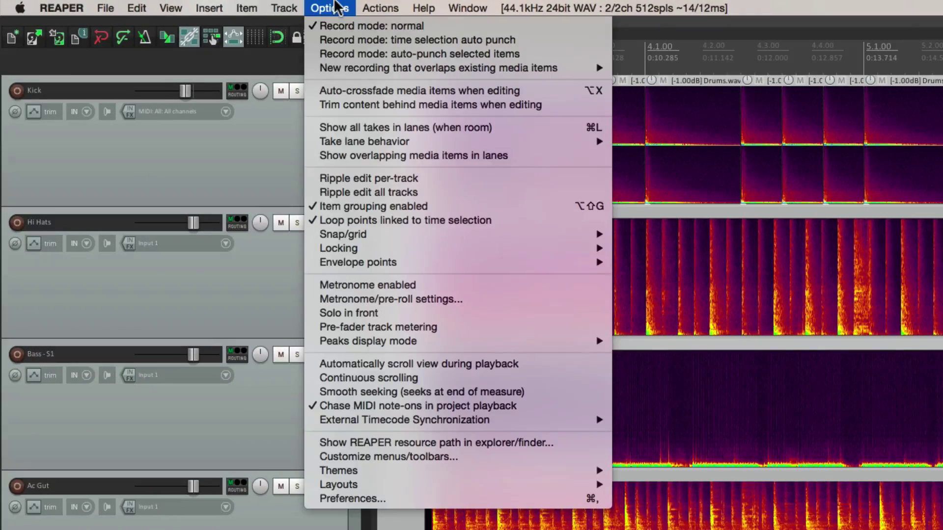
{"action": "mouse_move", "coordinate": [340, 340]}
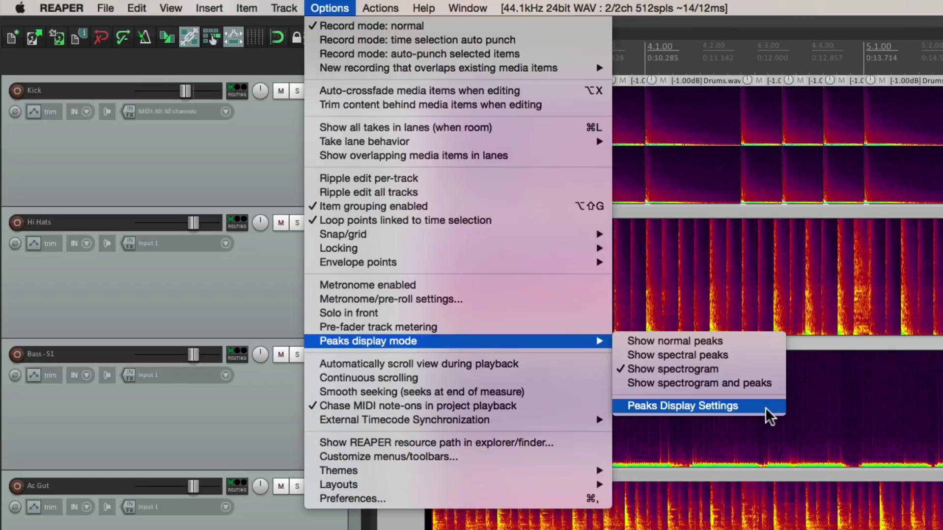
{"action": "mouse_move", "coordinate": [172, 6]}
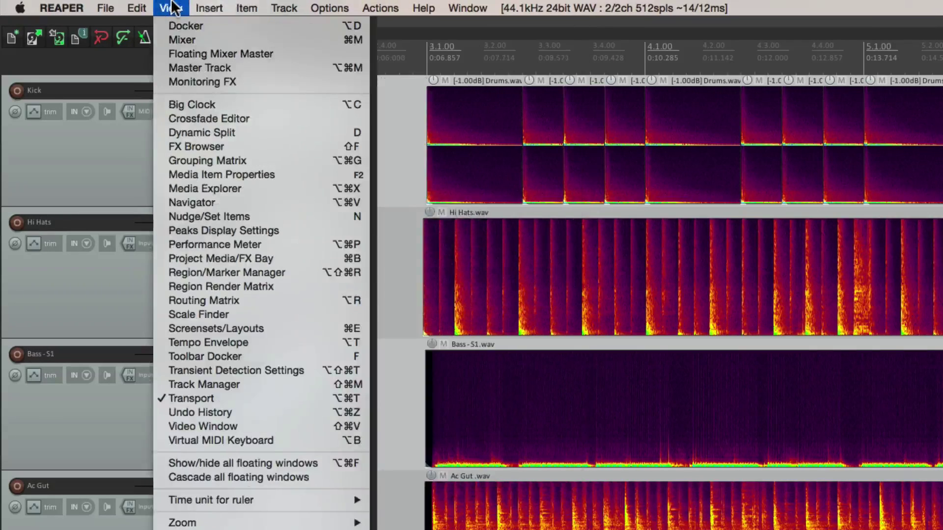
{"action": "left_click", "coordinate": [163, 232]}
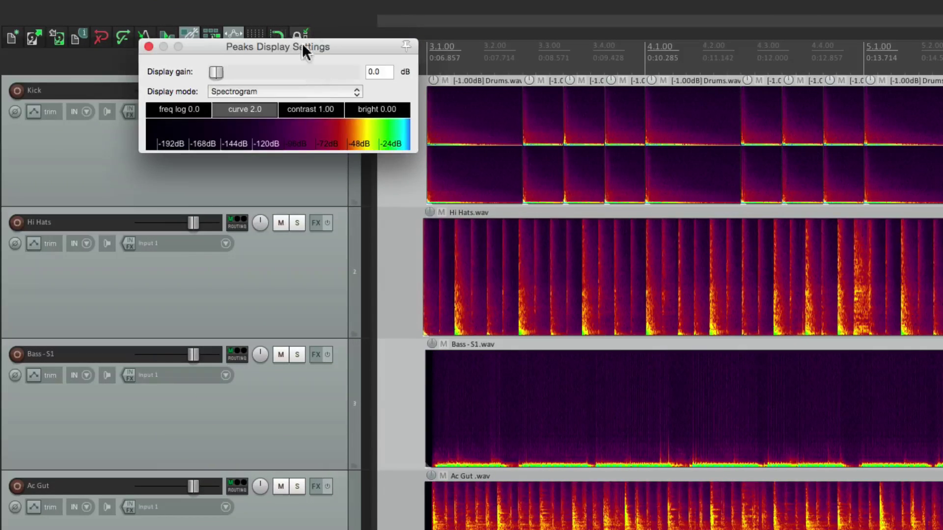
{"action": "left_click_drag", "start_coordinate": [302, 43], "coordinate": [524, 187]}
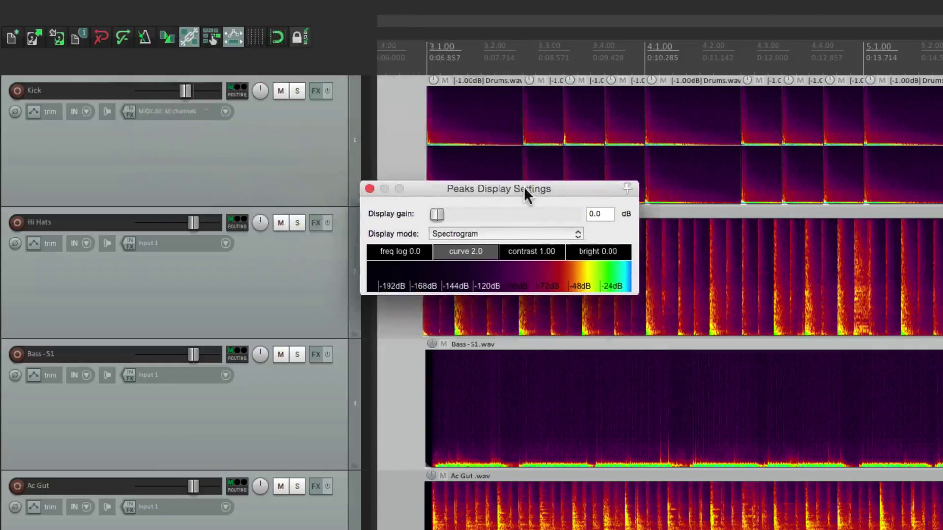
Cycle the display mode through Peaks and Spectral Peaks, ending on Spectrogram.
{"action": "left_click", "coordinate": [500, 234]}
{"action": "left_click", "coordinate": [509, 212]}
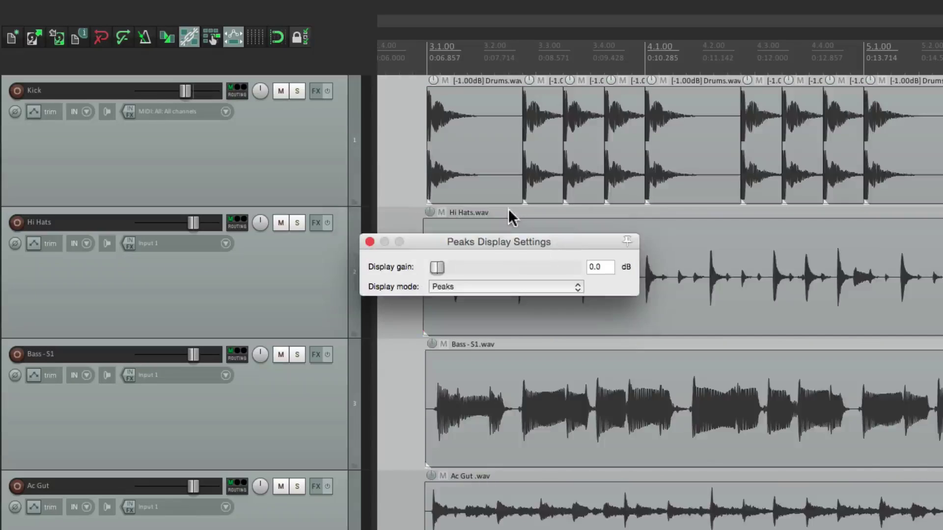
{"action": "left_click", "coordinate": [503, 285]}
{"action": "left_click", "coordinate": [514, 298]}
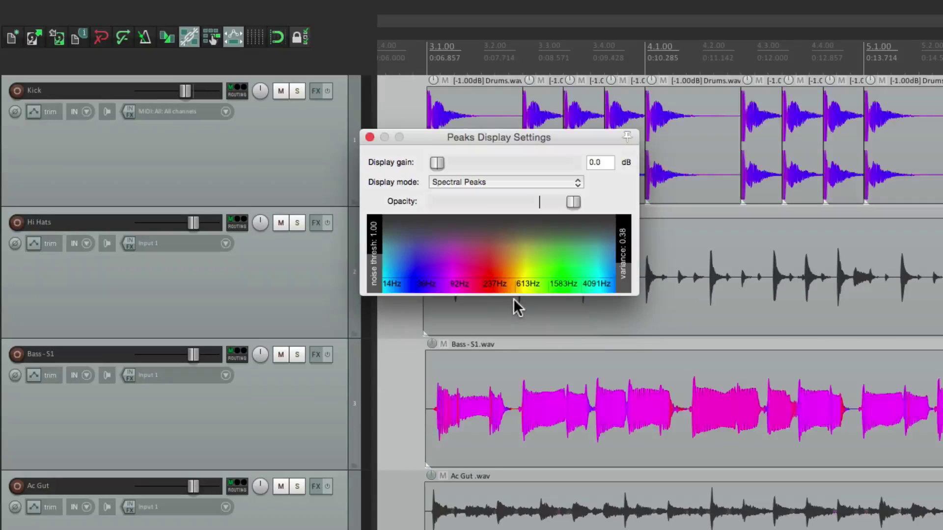
{"action": "left_click", "coordinate": [524, 184]}
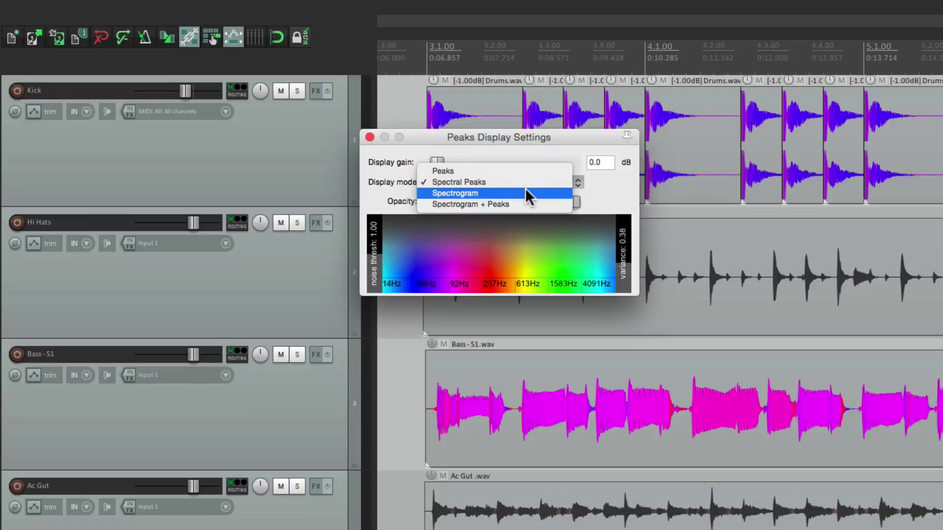
{"action": "left_click", "coordinate": [526, 194]}
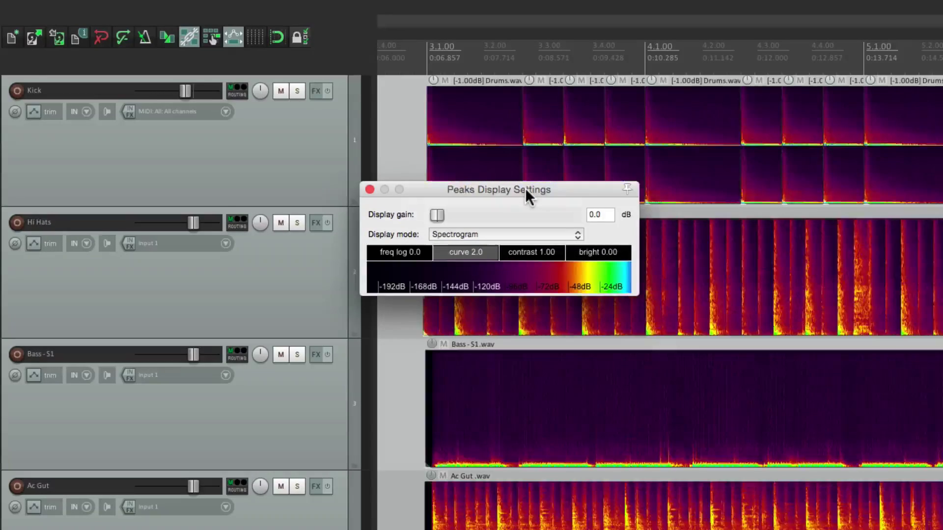
Shift the settings window left and try different gain, freq log, curve, contrast and brightness values.
{"action": "left_click_drag", "start_coordinate": [543, 193], "coordinate": [427, 225]}
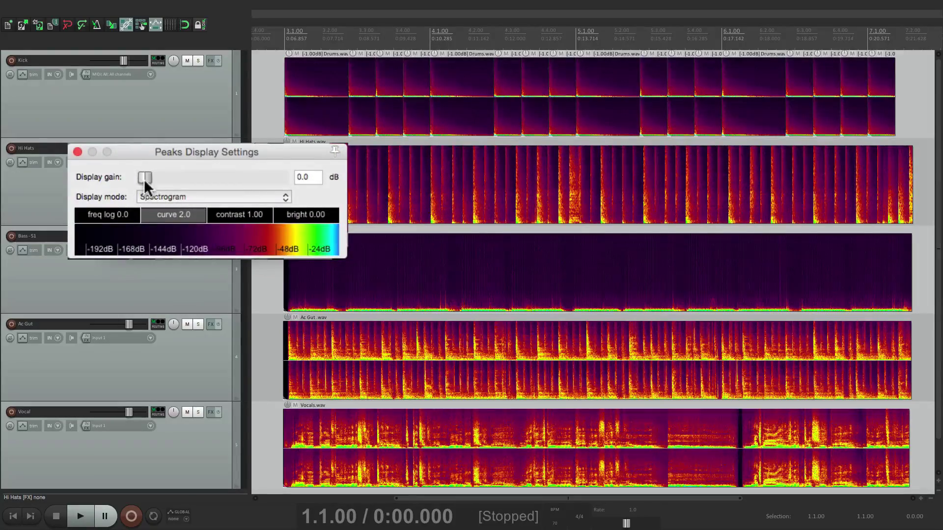
{"action": "left_click_drag", "start_coordinate": [144, 179], "coordinate": [123, 181]}
{"action": "mouse_move", "coordinate": [104, 217]}
{"action": "left_mouse_down"}
{"action": "mouse_move", "coordinate": [86, 216]}
{"action": "mouse_move", "coordinate": [160, 216]}
{"action": "mouse_move", "coordinate": [80, 217]}
{"action": "mouse_move", "coordinate": [89, 217]}
{"action": "left_mouse_up"}
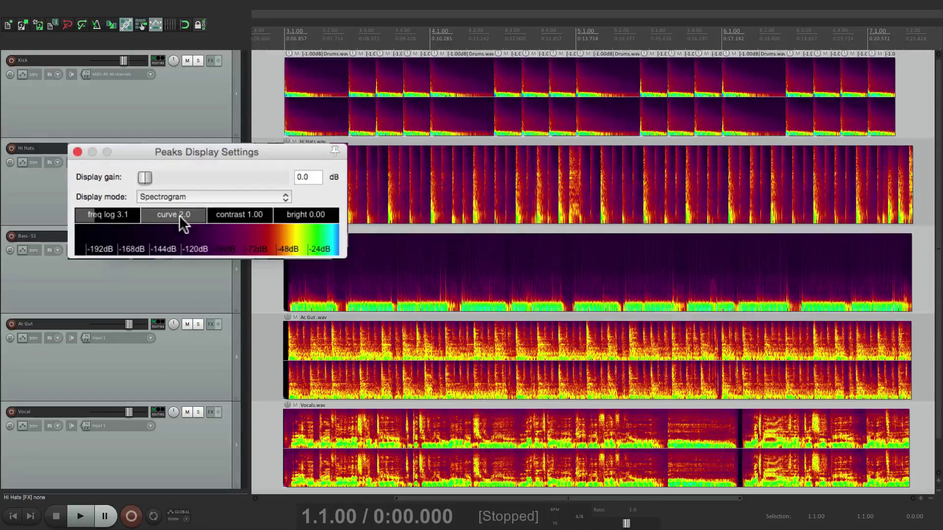
{"action": "mouse_move", "coordinate": [181, 221]}
{"action": "left_mouse_down"}
{"action": "mouse_move", "coordinate": [130, 216]}
{"action": "mouse_move", "coordinate": [185, 217]}
{"action": "left_mouse_up"}
{"action": "mouse_move", "coordinate": [242, 219]}
{"action": "left_mouse_down"}
{"action": "mouse_move", "coordinate": [254, 225]}
{"action": "mouse_move", "coordinate": [225, 223]}
{"action": "left_mouse_up"}
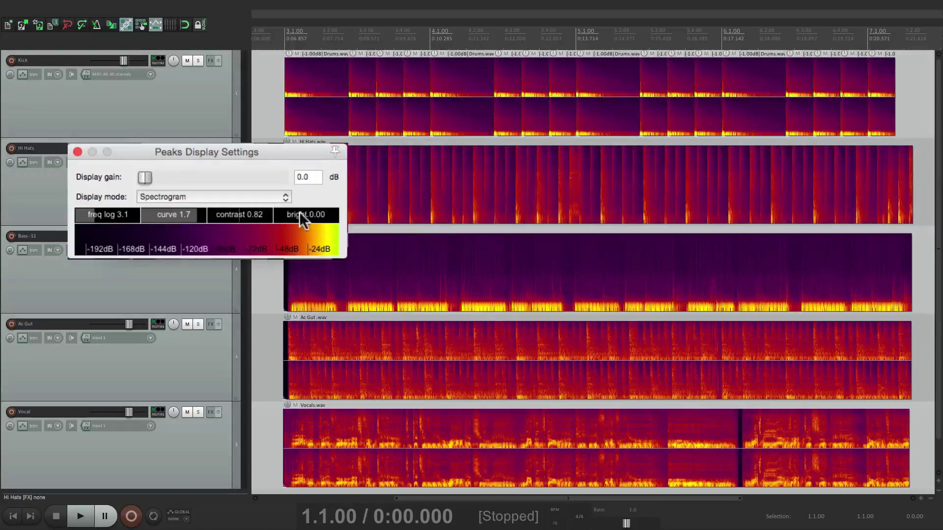
{"action": "mouse_move", "coordinate": [307, 217]}
{"action": "left_mouse_down"}
{"action": "mouse_move", "coordinate": [327, 221]}
{"action": "mouse_move", "coordinate": [294, 221]}
{"action": "mouse_move", "coordinate": [309, 219]}
{"action": "left_mouse_up"}
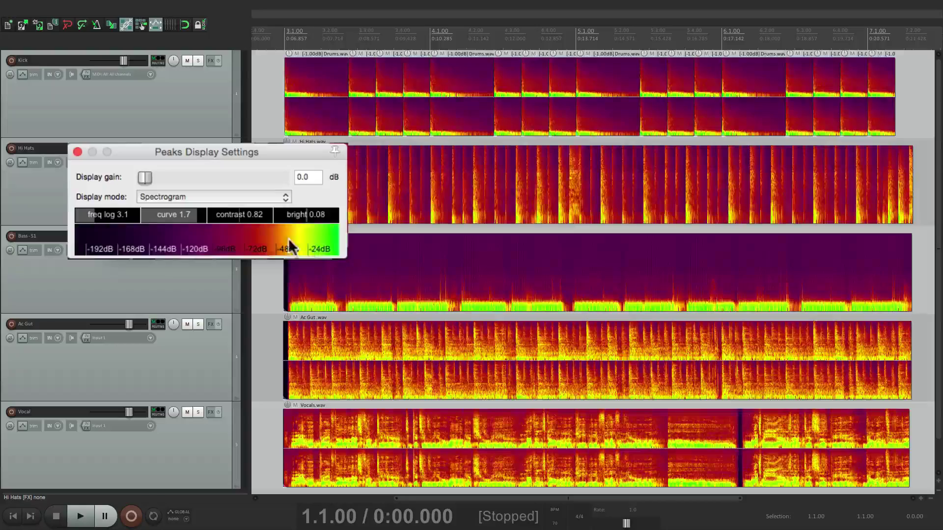
Recolour the spectrogram toward green-cyan and settle on freq log 2.8, curve 1.8, contrast 0.85.
{"action": "left_click_drag", "start_coordinate": [285, 239], "coordinate": [193, 245]}
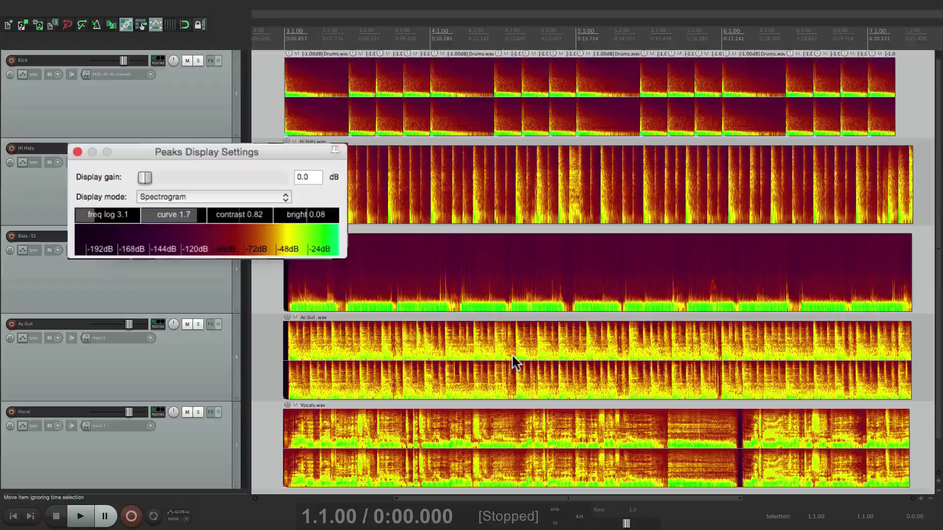
{"action": "left_click_drag", "start_coordinate": [265, 236], "coordinate": [261, 239]}
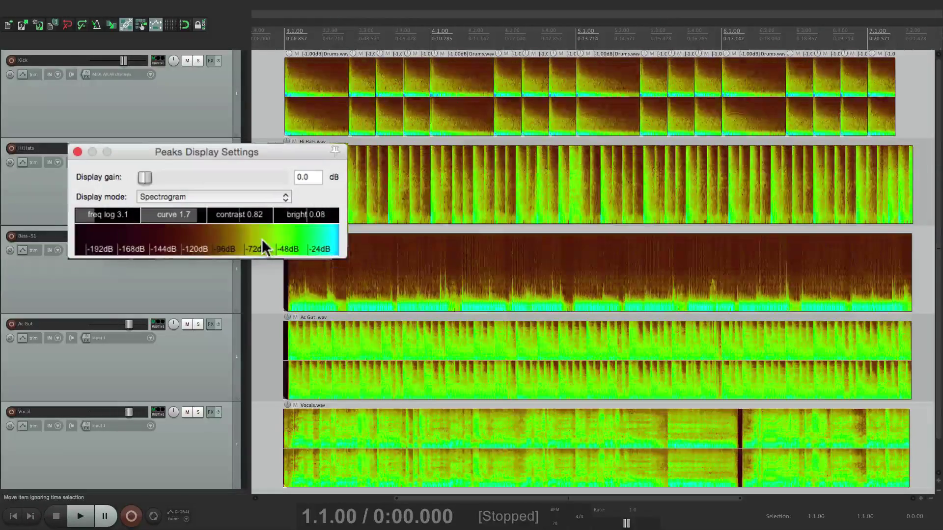
{"action": "left_click_drag", "start_coordinate": [305, 212], "coordinate": [299, 213]}
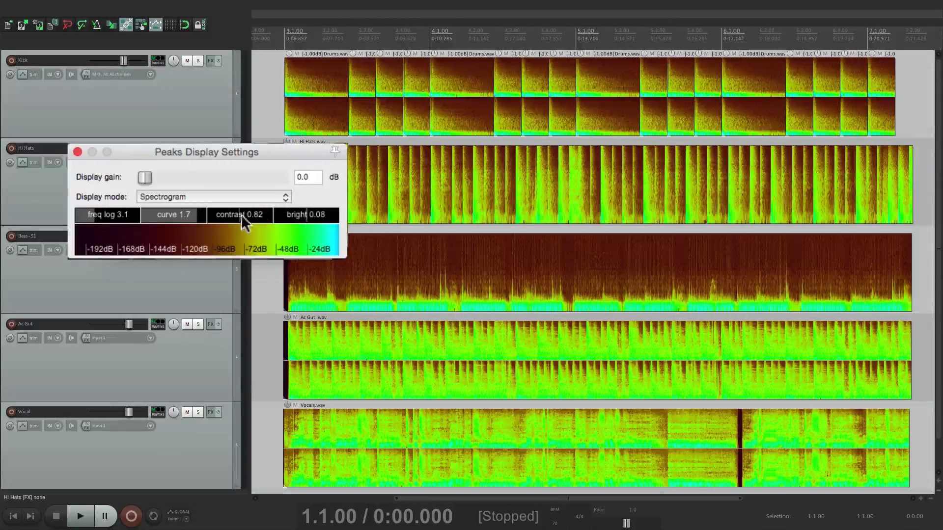
{"action": "left_click_drag", "start_coordinate": [241, 215], "coordinate": [240, 216]}
{"action": "left_click_drag", "start_coordinate": [182, 215], "coordinate": [167, 216]}
{"action": "left_click_drag", "start_coordinate": [107, 216], "coordinate": [103, 216]}
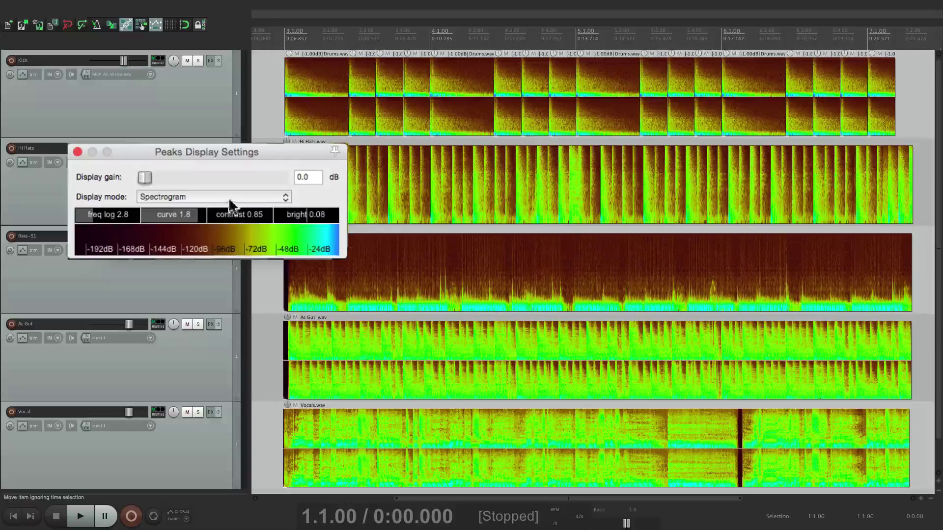
Reset the spectrogram settings to defaults from the colour bar's right-click menu.
{"action": "right_click", "coordinate": [239, 229]}
{"action": "mouse_move", "coordinate": [246, 252]}
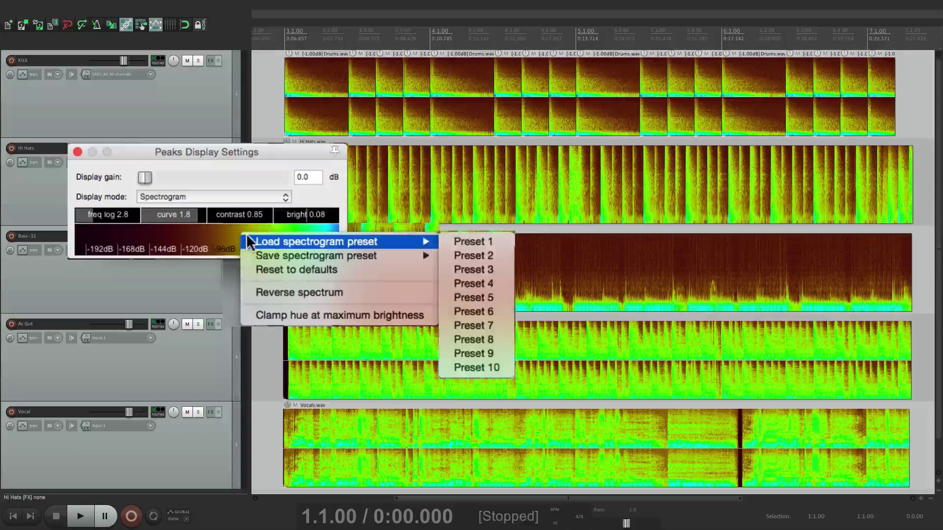
{"action": "left_click", "coordinate": [251, 270]}
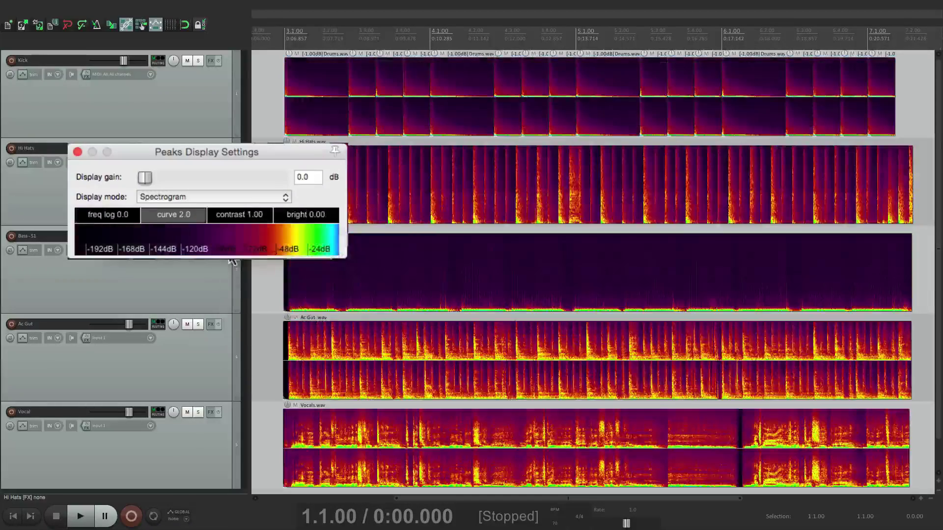
Try palette, contrast, brightness and curve tweaks, resetting contrast 1.00, brightness 0.00, curve 2.0.
{"action": "left_click_drag", "start_coordinate": [273, 238], "coordinate": [151, 244]}
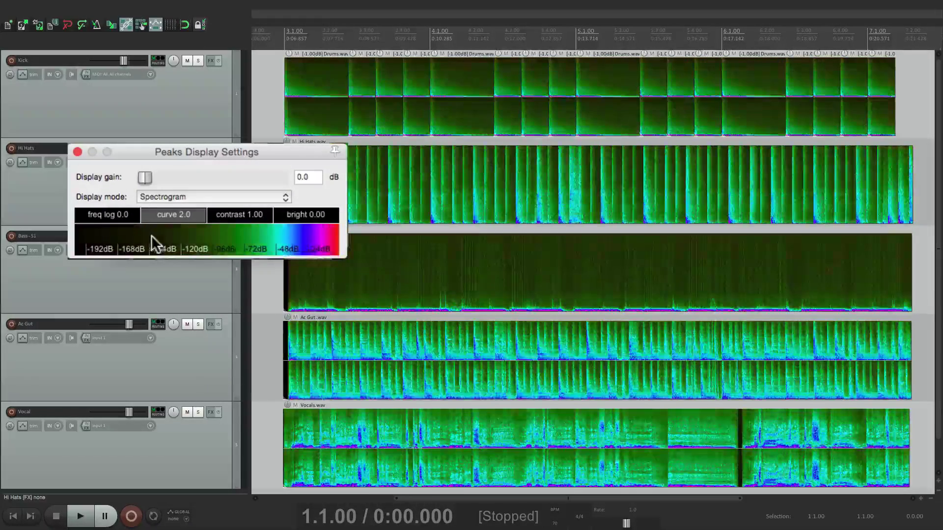
{"action": "left_click_drag", "start_coordinate": [247, 244], "coordinate": [253, 248]}
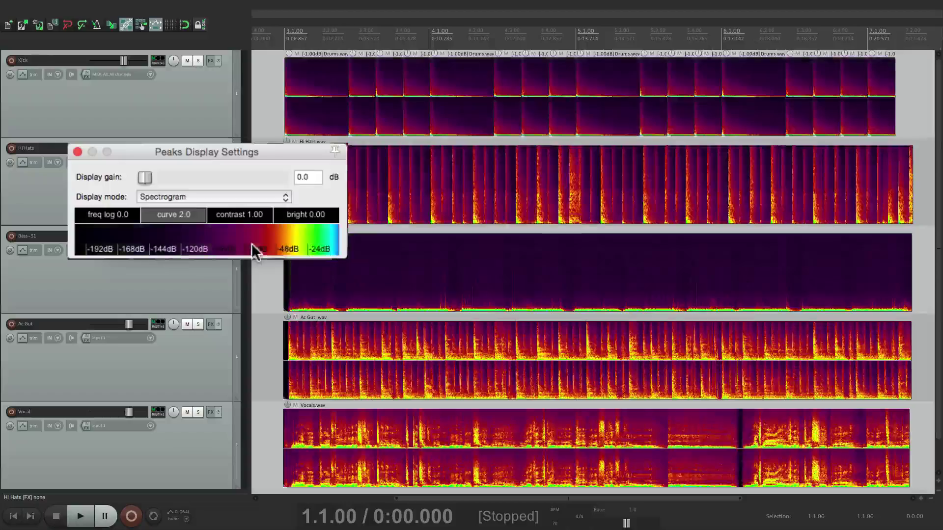
{"action": "left_click_drag", "start_coordinate": [249, 217], "coordinate": [242, 218]}
{"action": "double_click", "coordinate": [244, 218]}
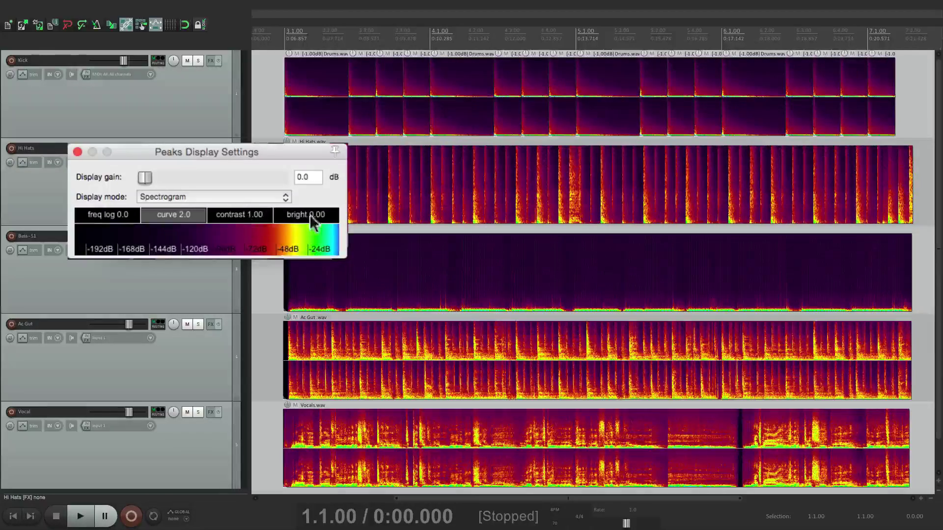
{"action": "left_click_drag", "start_coordinate": [305, 214], "coordinate": [267, 219]}
{"action": "double_click", "coordinate": [295, 220]}
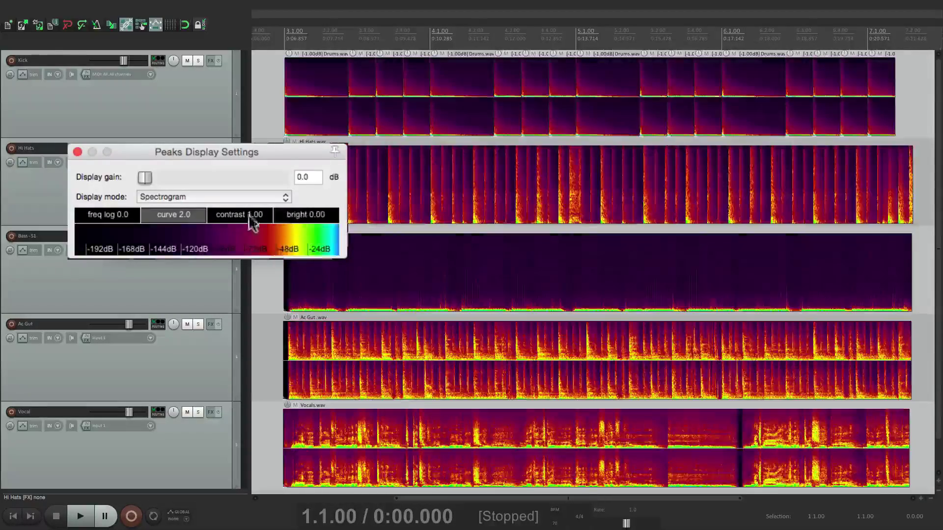
{"action": "left_click_drag", "start_coordinate": [200, 222], "coordinate": [169, 224]}
{"action": "double_click", "coordinate": [170, 223]}
Reverse the spectrogram colour spectrum and rotate the palette to green, yellow and red.
{"action": "right_click", "coordinate": [224, 235]}
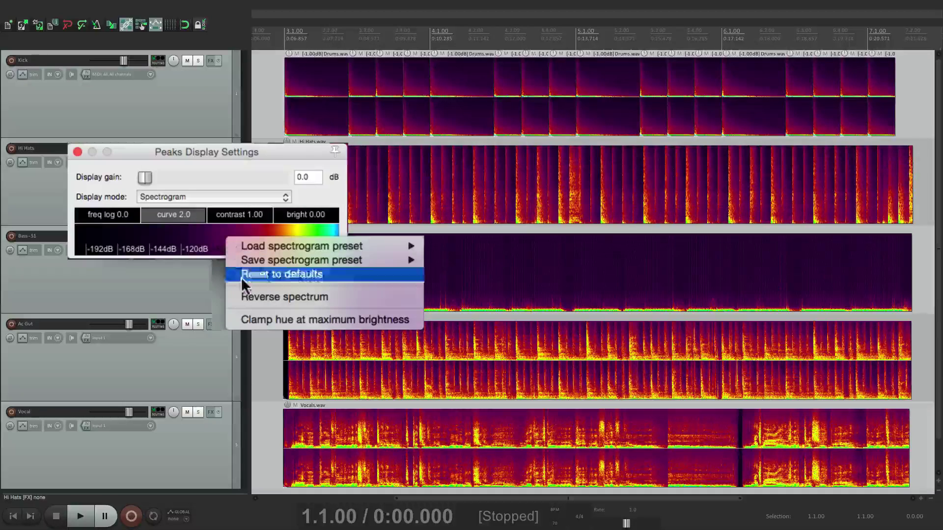
{"action": "left_click", "coordinate": [242, 298]}
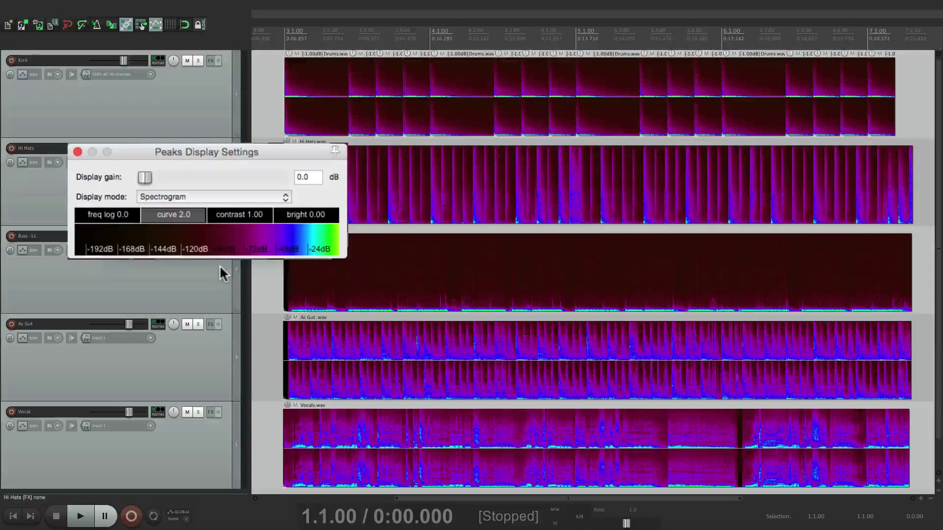
{"action": "left_click_drag", "start_coordinate": [331, 248], "coordinate": [196, 246]}
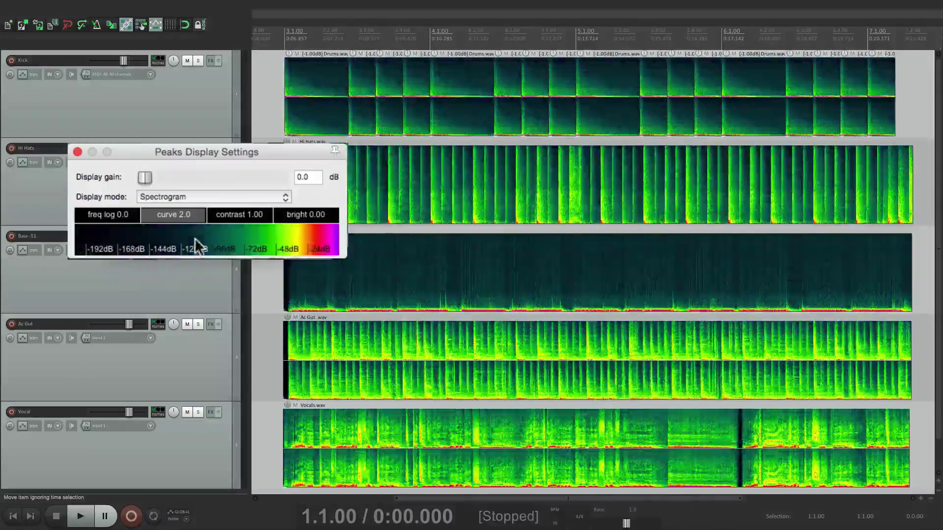
Clamp hue at maximum brightness, try brightness 1.05 and lower contrast, then reset to defaults.
{"action": "right_click", "coordinate": [254, 236]}
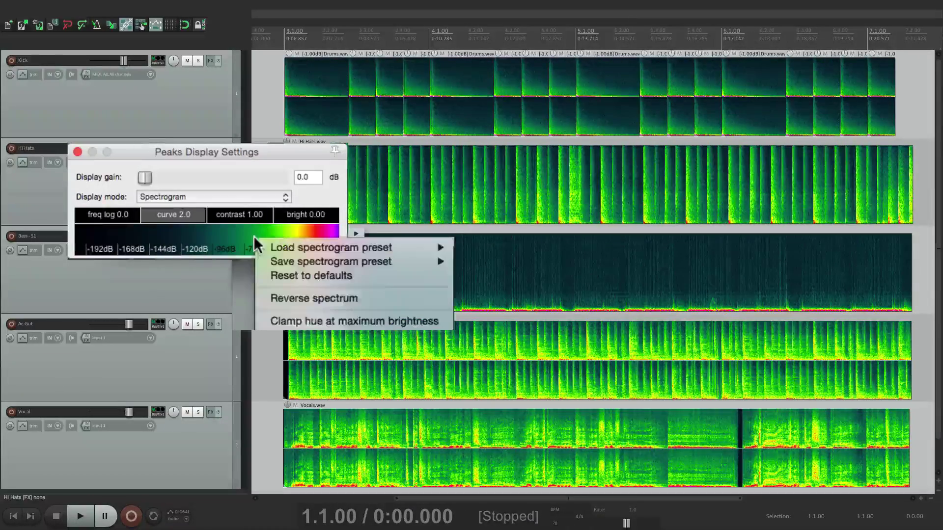
{"action": "left_click", "coordinate": [269, 322]}
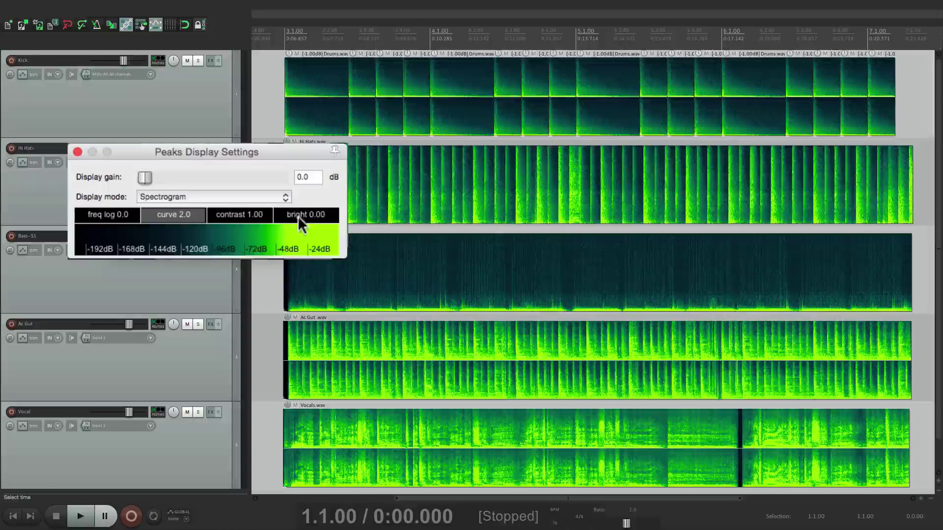
{"action": "left_click_drag", "start_coordinate": [297, 216], "coordinate": [338, 212]}
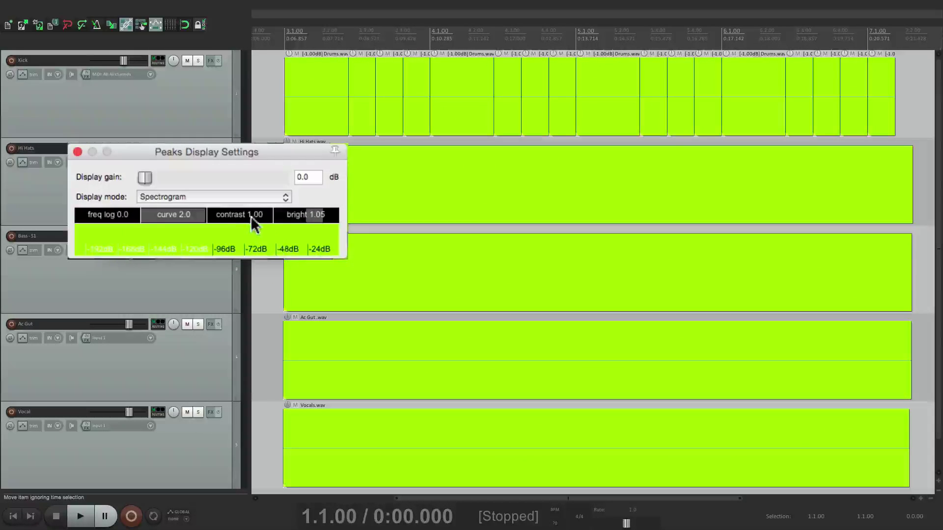
{"action": "left_click_drag", "start_coordinate": [252, 217], "coordinate": [228, 219]}
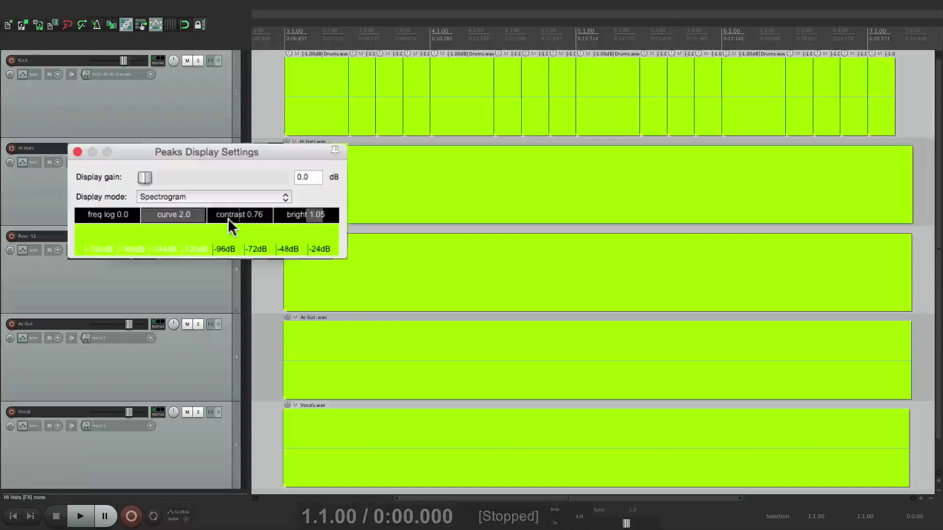
{"action": "right_click", "coordinate": [252, 229]}
{"action": "left_click", "coordinate": [256, 271]}
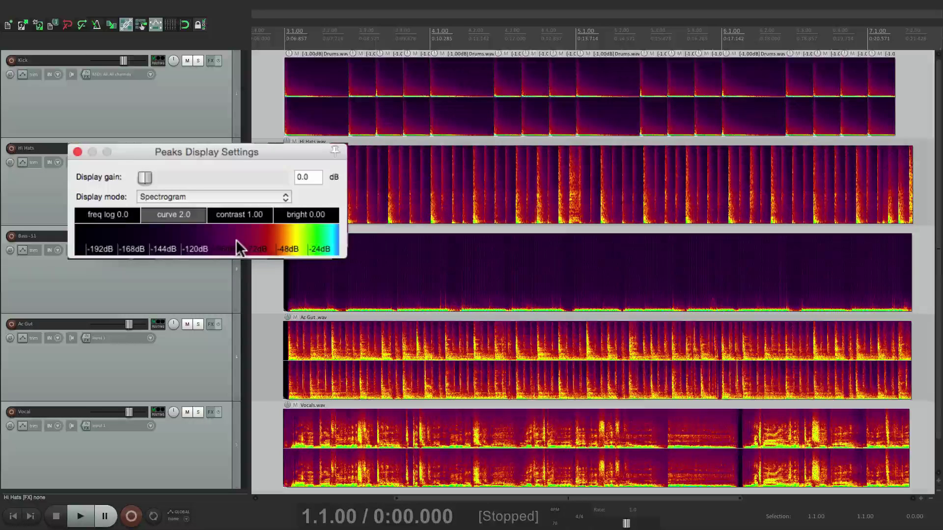
Set the display mode back to Peaks and filter the Actions list for 'spectrogram'.
{"action": "left_click", "coordinate": [217, 198]}
{"action": "left_click", "coordinate": [229, 172]}
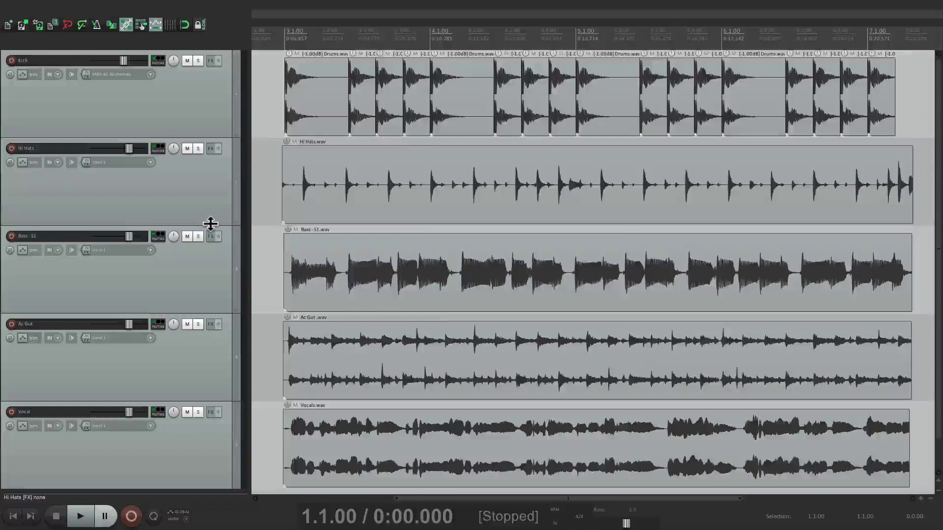
{"action": "key", "text": "shift+slash"}
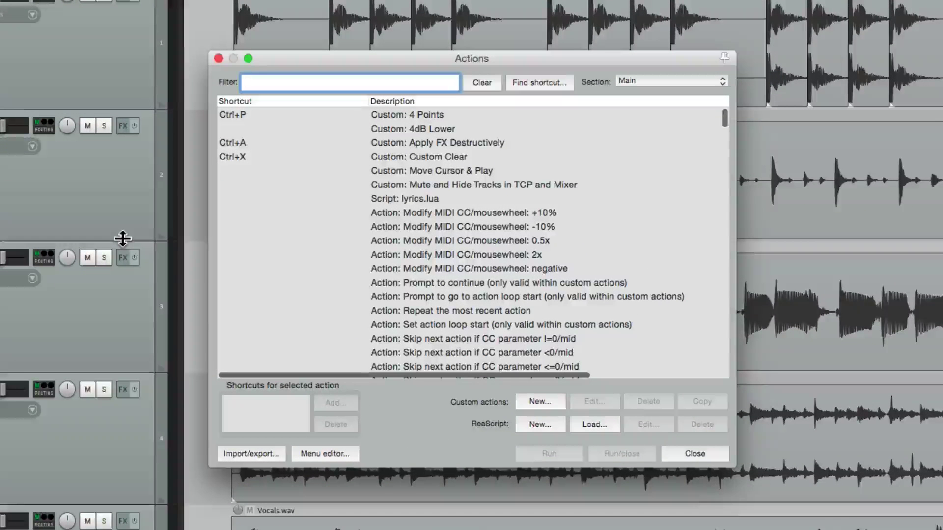
{"action": "type", "text": "spectrogram"}
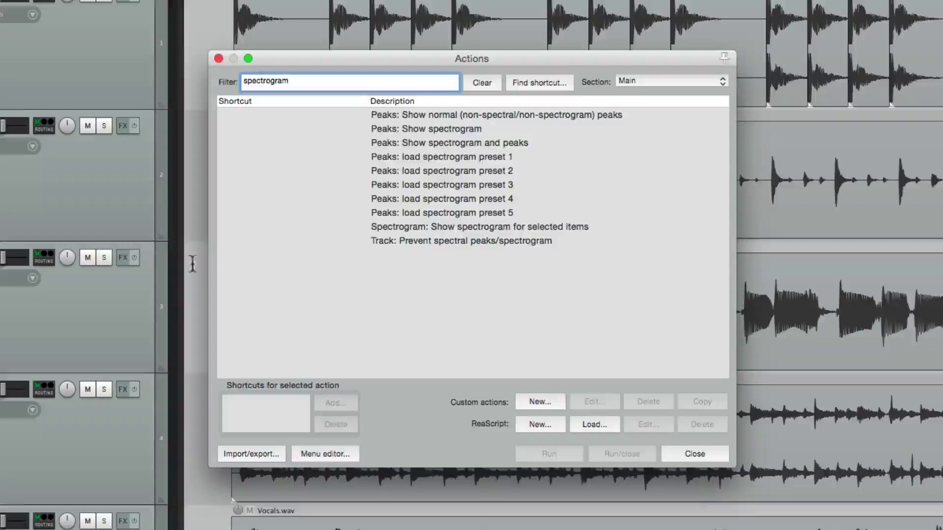
Toggle 'Peaks: Show spectrogram' on and off, then select the selected-items spectrogram action.
{"action": "left_click", "coordinate": [446, 129]}
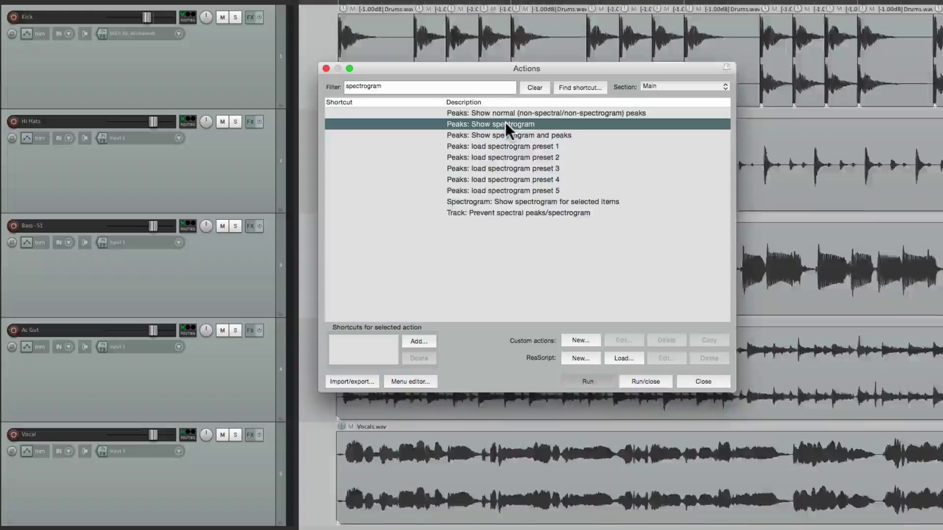
{"action": "double_click", "coordinate": [505, 123]}
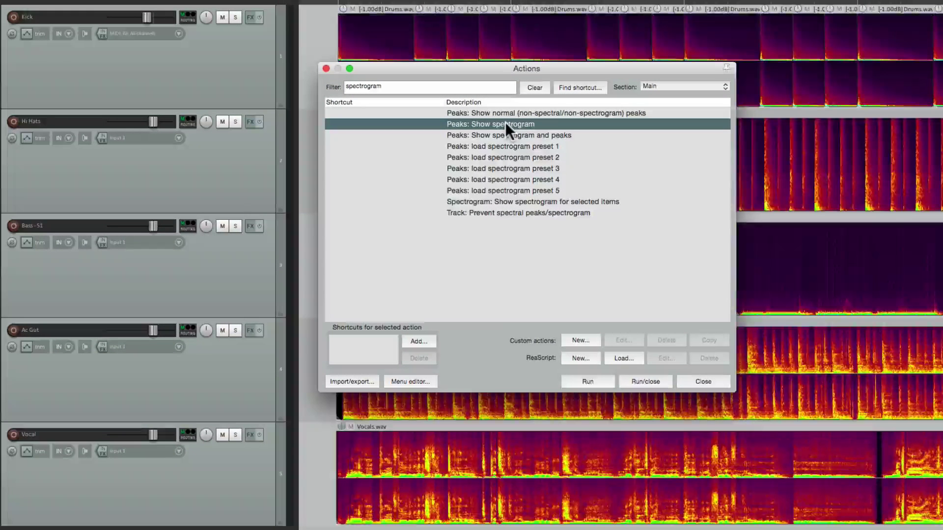
{"action": "double_click", "coordinate": [505, 123]}
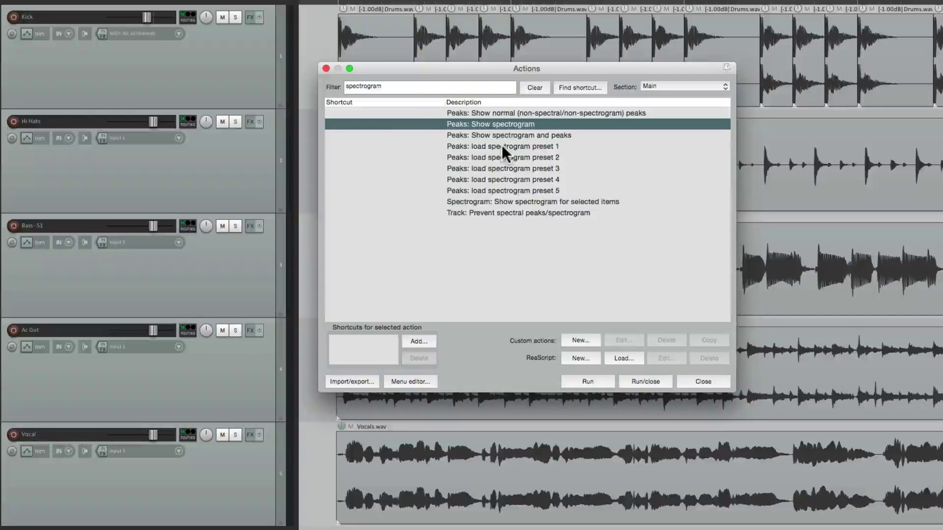
{"action": "left_click", "coordinate": [457, 200]}
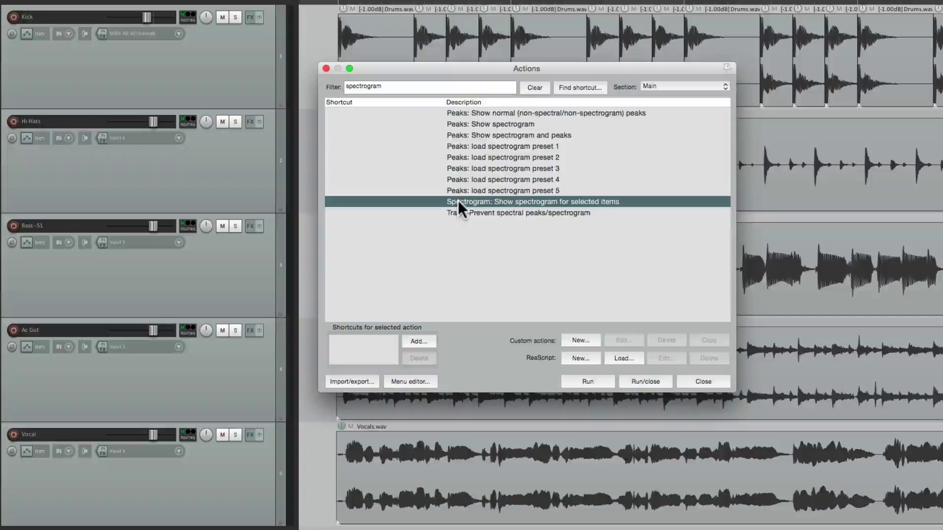
Select Hi Hats and toggle 'Spectrogram: Show spectrogram for selected items' on, then off again.
{"action": "left_click", "coordinate": [226, 171]}
{"action": "left_click_drag", "start_coordinate": [444, 73], "coordinate": [375, 235]}
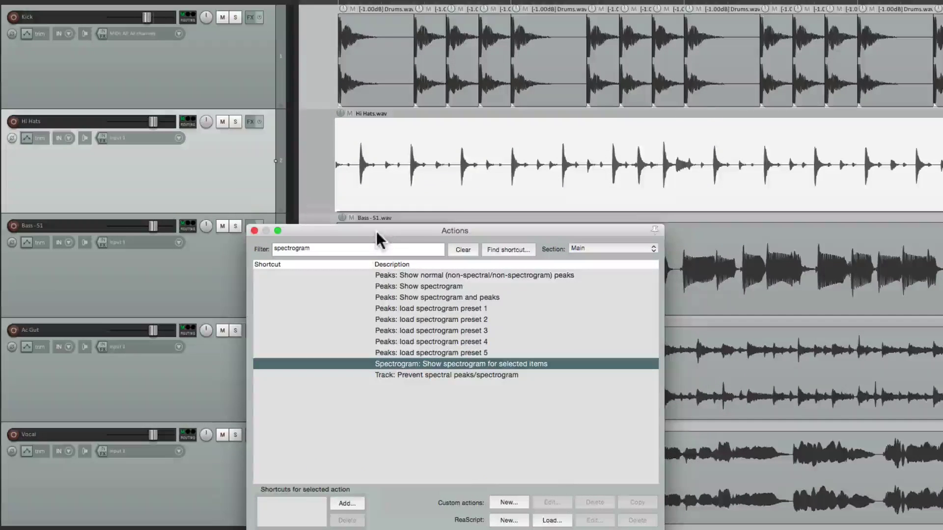
{"action": "double_click", "coordinate": [527, 363]}
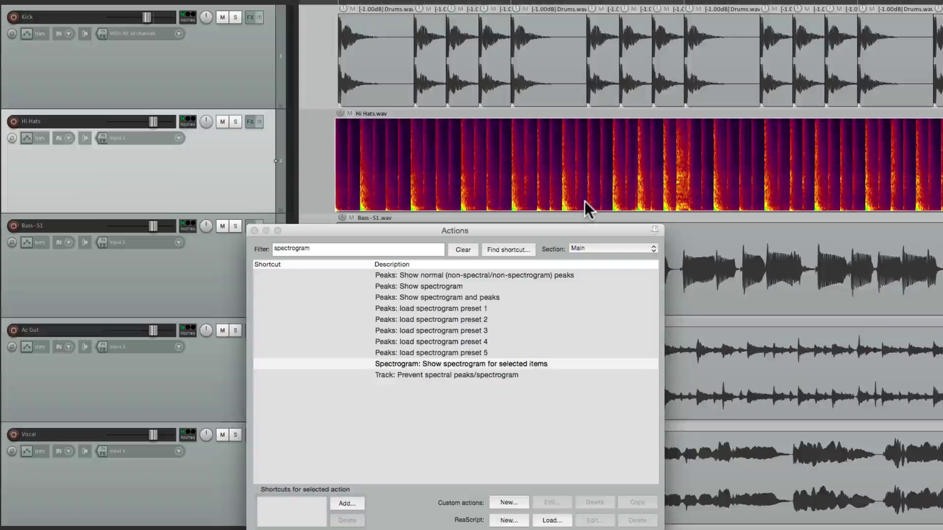
{"action": "double_click", "coordinate": [497, 364]}
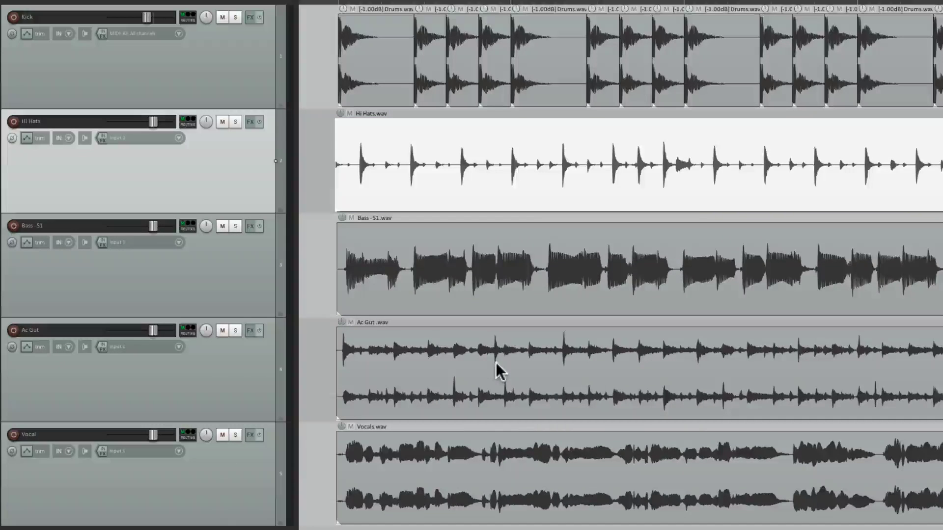